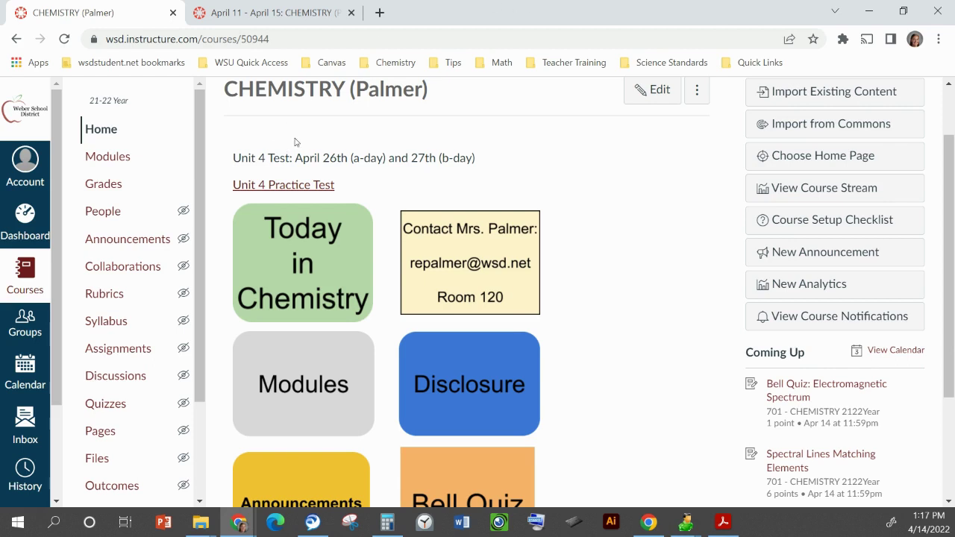
Open the Thursday 4/14 EM Bell Quiz from the course's April 11 - April 15 page
{"action": "left_click", "coordinate": [322, 18]}
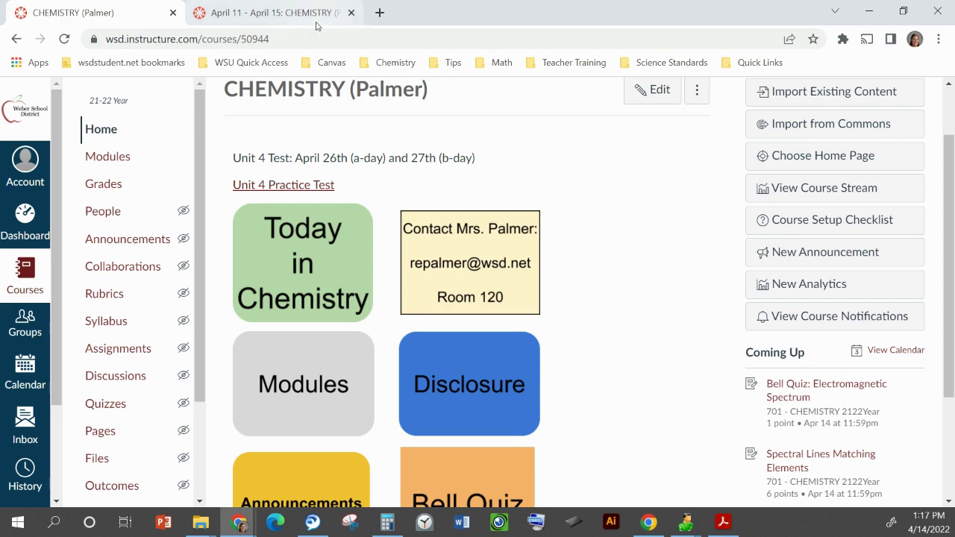
{"action": "scroll", "coordinate": [588, 187], "scroll_direction": "down", "scroll_amount": 3}
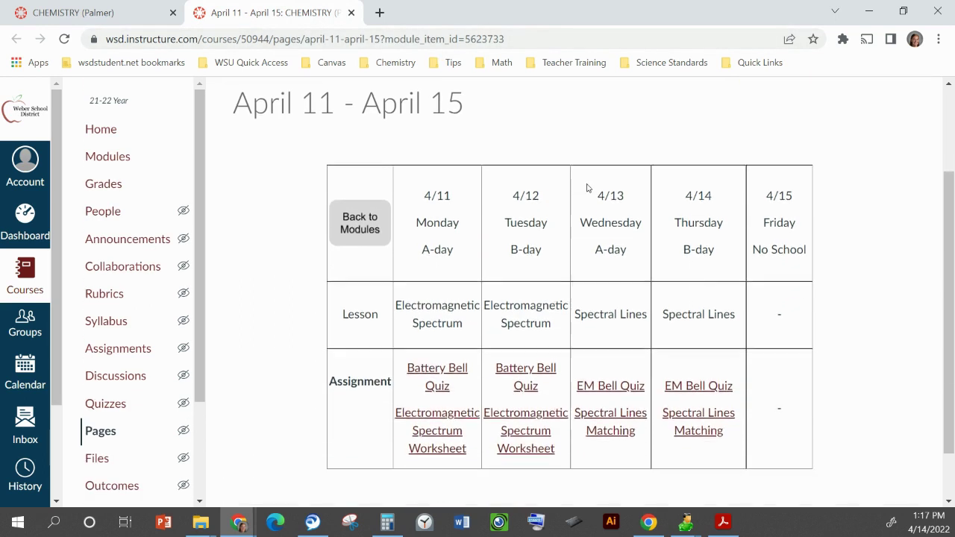
{"action": "left_click", "coordinate": [694, 324]}
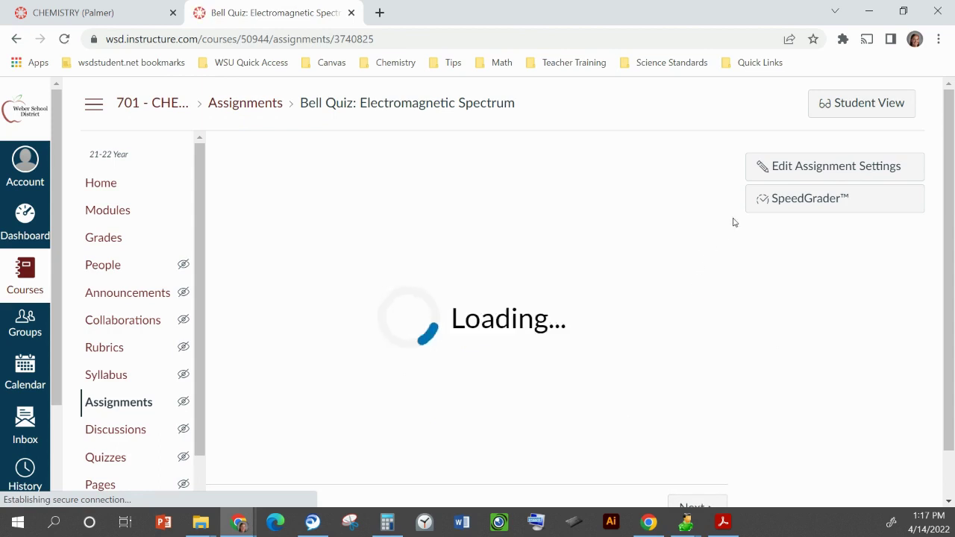
{"action": "left_click", "coordinate": [798, 212]}
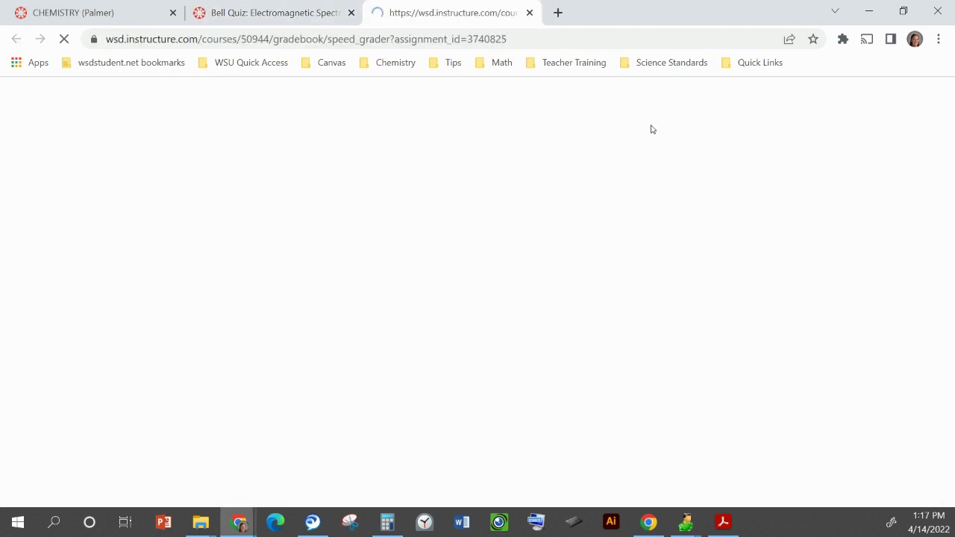
{"action": "left_click", "coordinate": [328, 15]}
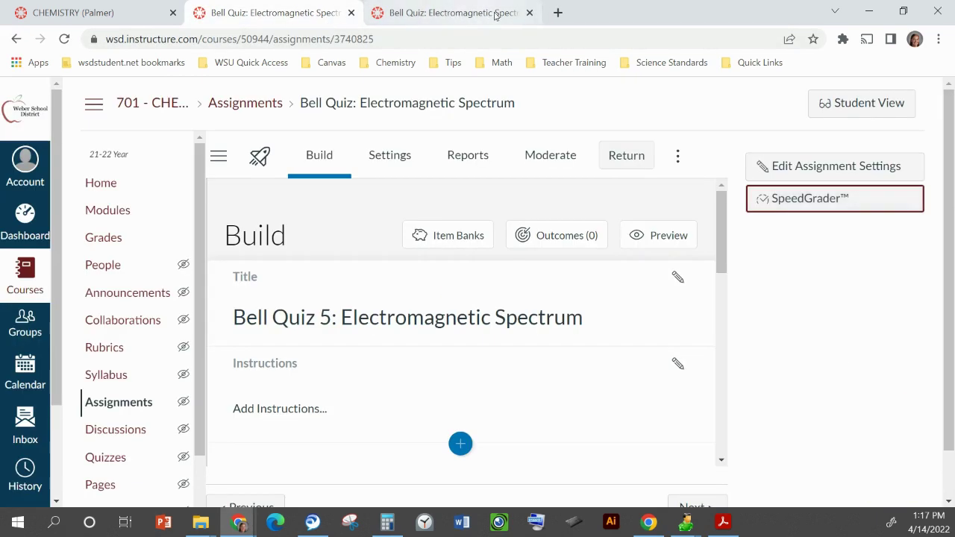
{"action": "left_click", "coordinate": [529, 13]}
View the Electromagnetic Spectrum bell quiz as a student and begin a new attempt
{"action": "left_click", "coordinate": [823, 102]}
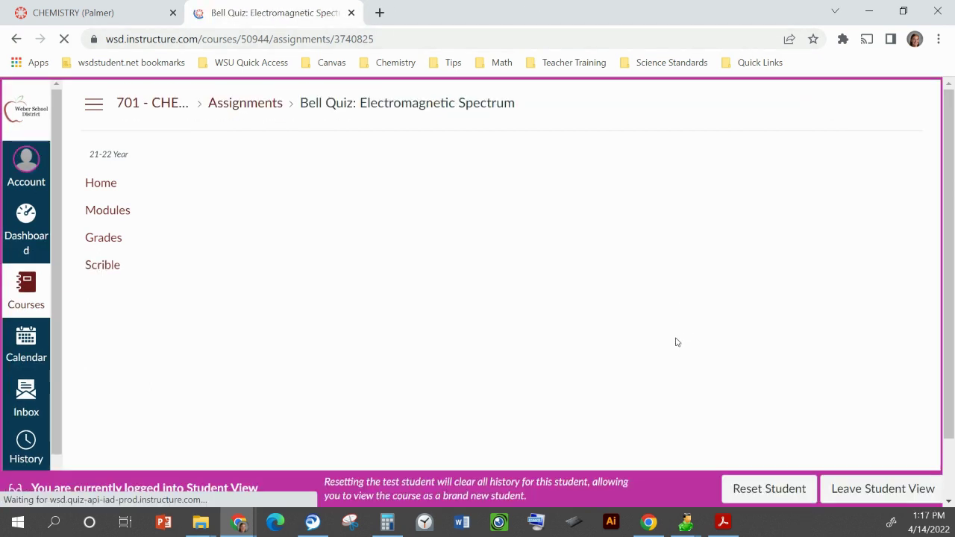
{"action": "scroll", "coordinate": [686, 370], "scroll_direction": "down", "scroll_amount": 2}
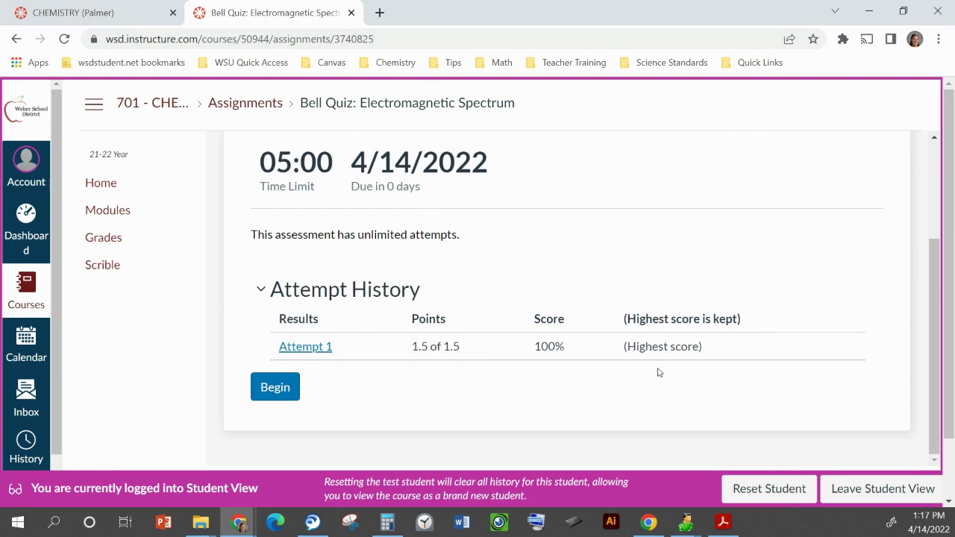
{"action": "left_click", "coordinate": [277, 387]}
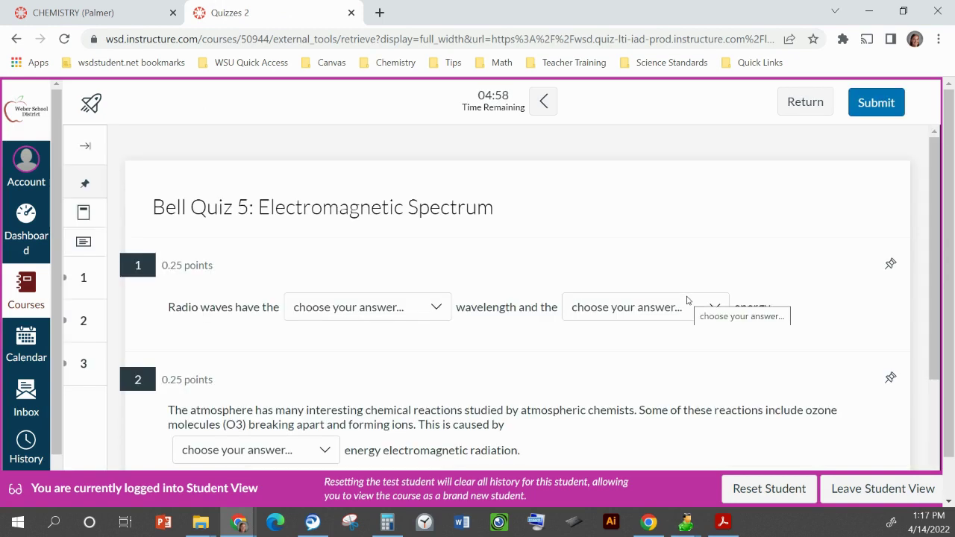
Answer question 1 with radio waves having the "longest" wavelength and the "lowest" energy
{"action": "key", "text": "ctrl+plus"}
{"action": "key", "text": "ctrl+plus"}
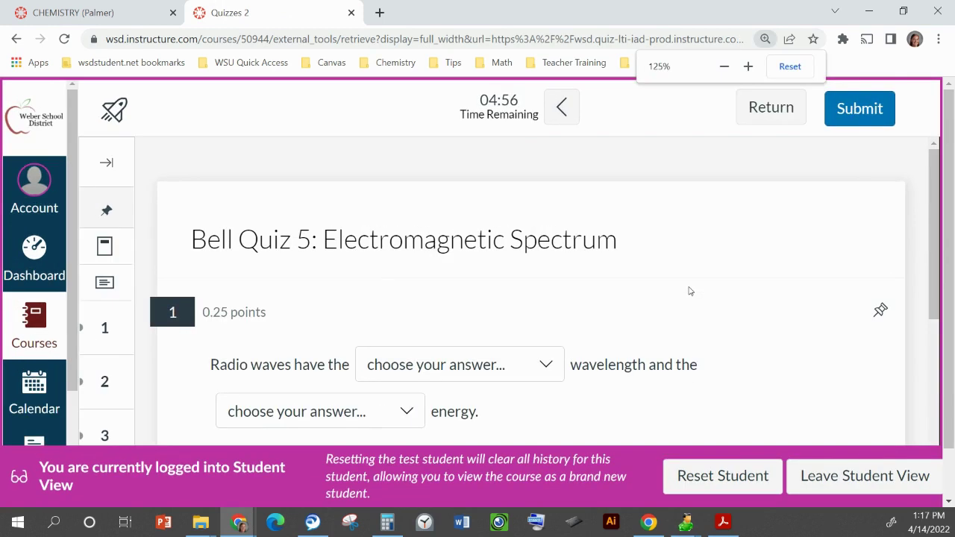
{"action": "key", "text": "ctrl+plus"}
{"action": "scroll", "coordinate": [690, 292], "scroll_direction": "down", "scroll_amount": 1}
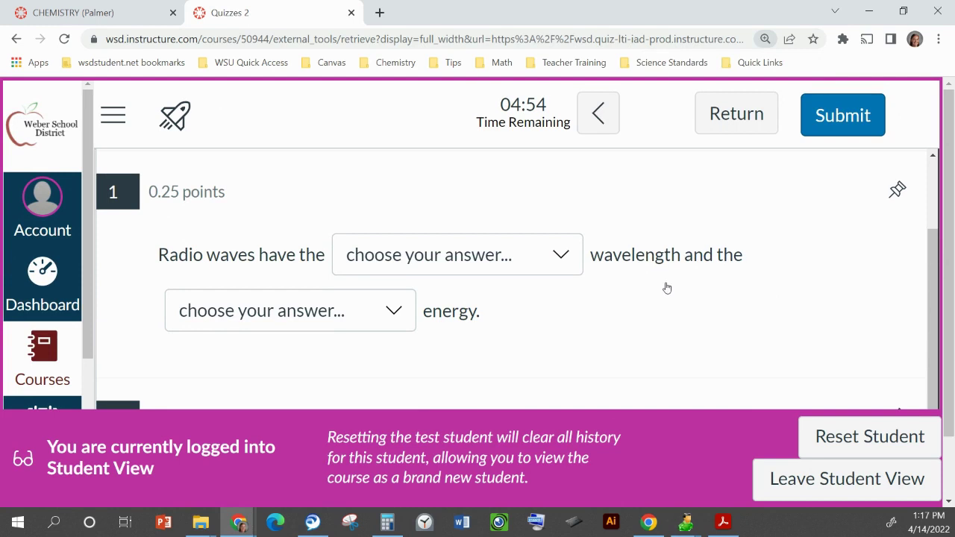
{"action": "left_click", "coordinate": [560, 255]}
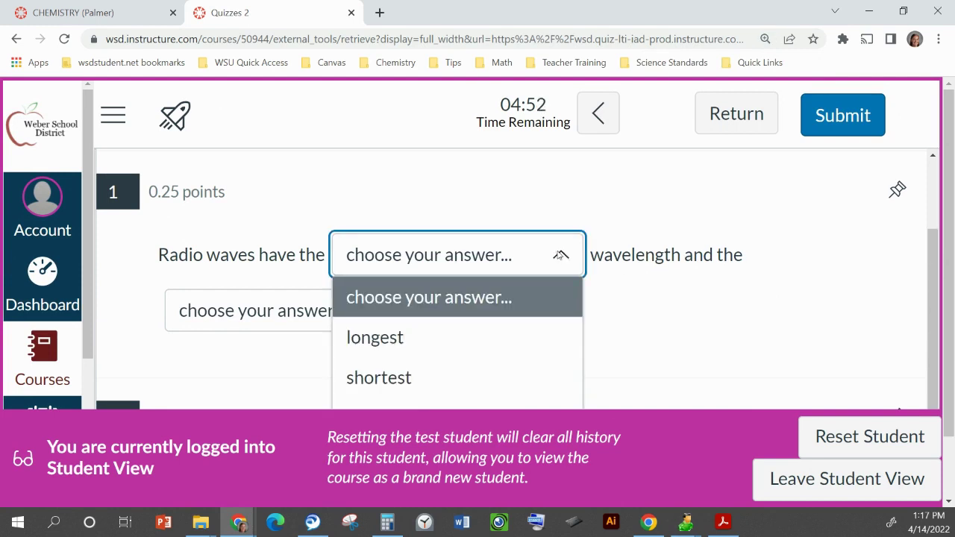
{"action": "left_click", "coordinate": [544, 331]}
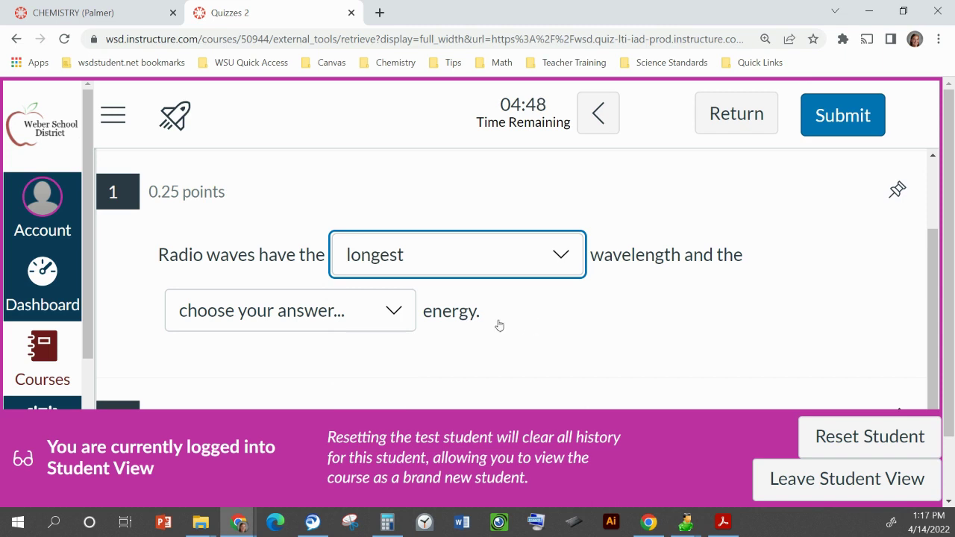
{"action": "left_click", "coordinate": [403, 317]}
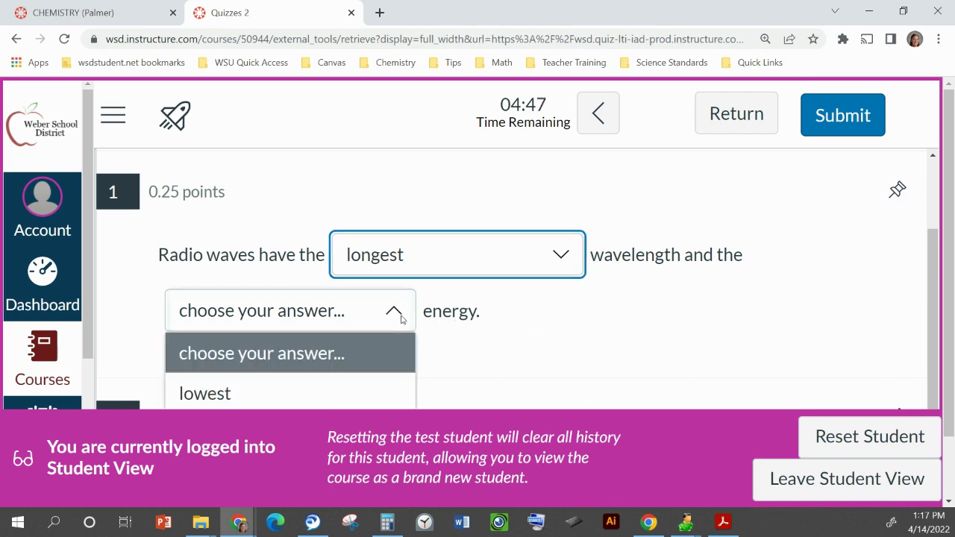
{"action": "left_click", "coordinate": [386, 383]}
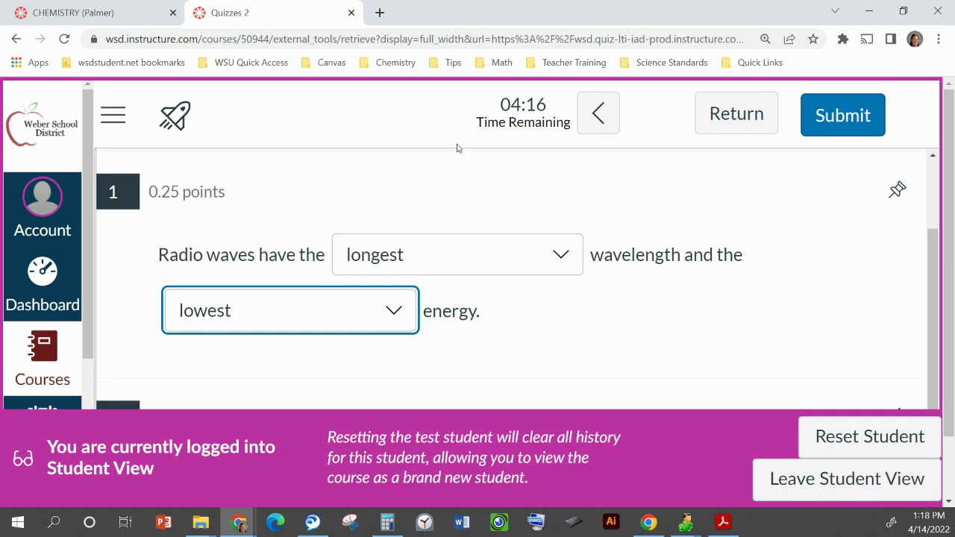
Answer question 2 with "high" energy electromagnetic radiation as the cause of ozone molecules breaking apart
{"action": "scroll", "coordinate": [332, 245], "scroll_direction": "down", "scroll_amount": 3}
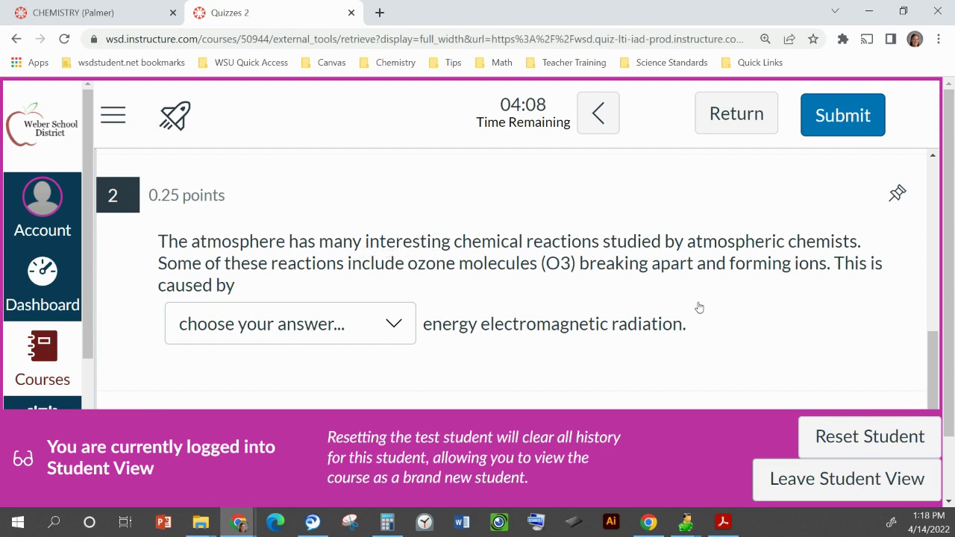
{"action": "left_click", "coordinate": [305, 320]}
{"action": "scroll", "coordinate": [471, 314], "scroll_direction": "down", "scroll_amount": 1}
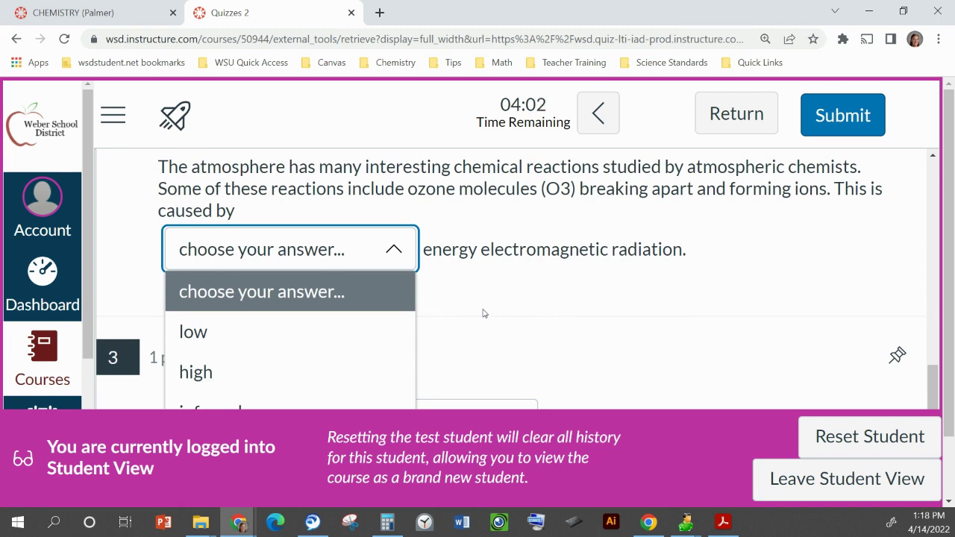
{"action": "left_click", "coordinate": [351, 359]}
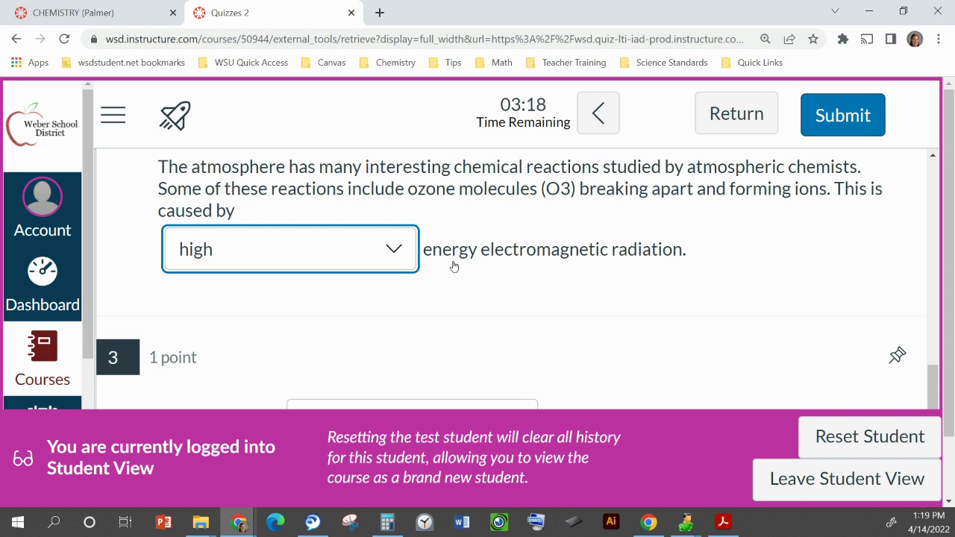
Answer question 3 with visible light having "greater" energy than infrared radiation
{"action": "scroll", "coordinate": [453, 267], "scroll_direction": "down", "scroll_amount": 2}
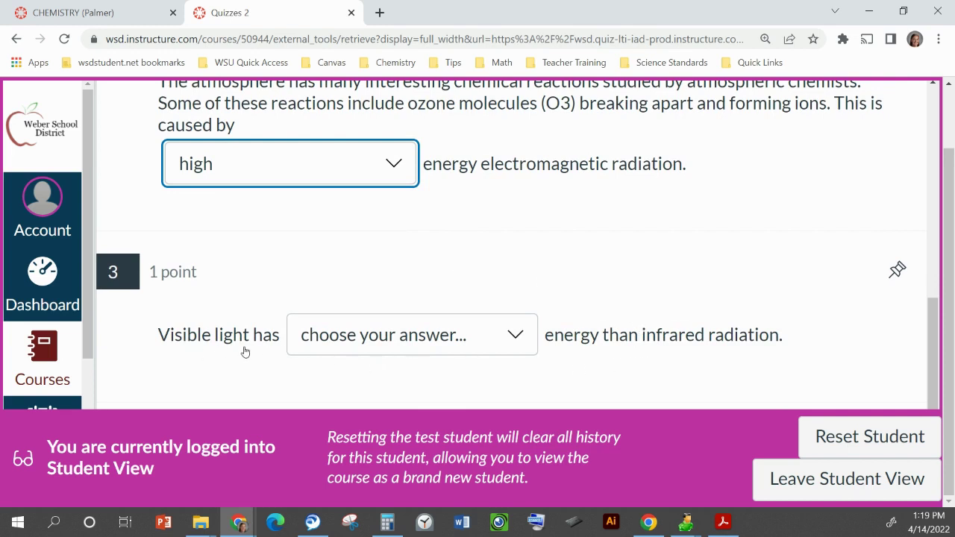
{"action": "left_click", "coordinate": [339, 345]}
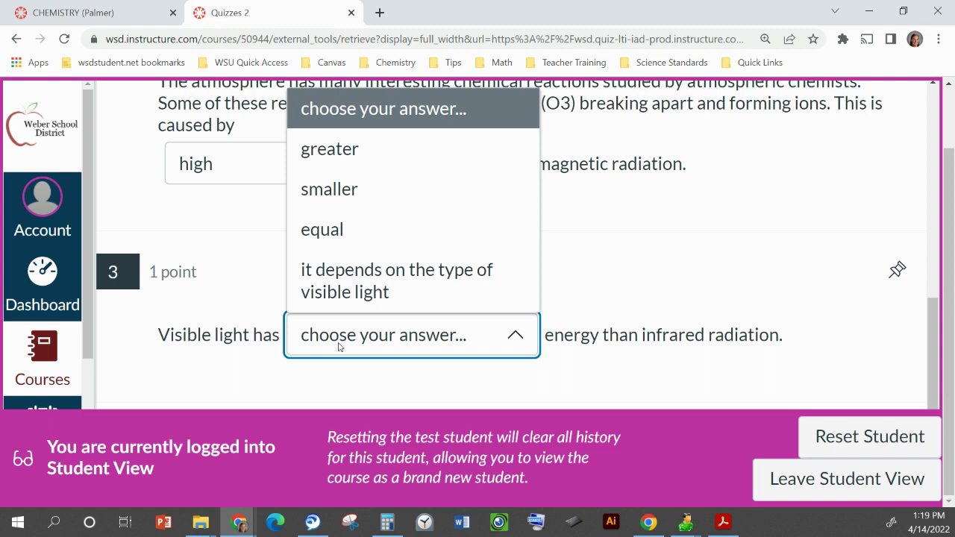
{"action": "left_click", "coordinate": [363, 160]}
{"action": "left_click", "coordinate": [477, 250]}
Review the quiz answers, then submit the attempt and confirm the submission
{"action": "scroll", "coordinate": [609, 302], "scroll_direction": "up", "scroll_amount": 4}
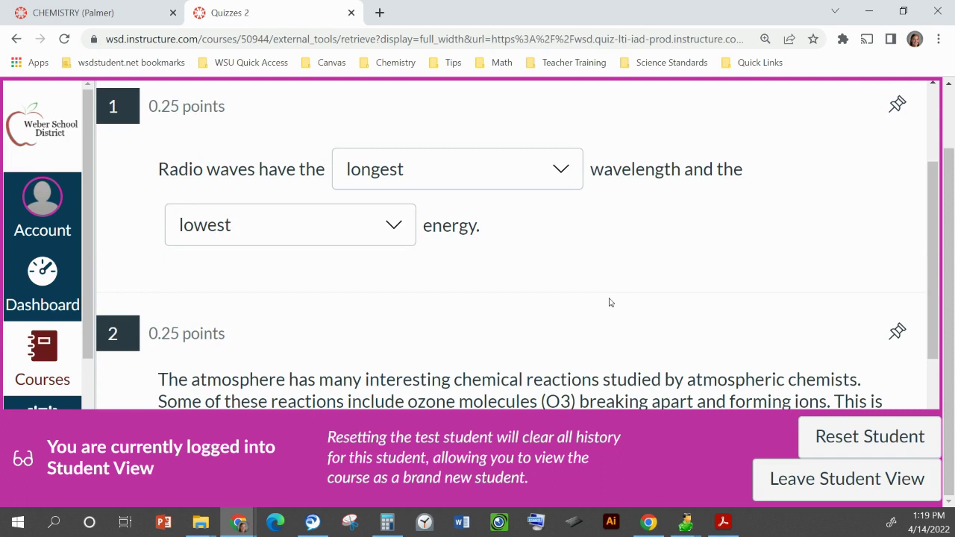
{"action": "scroll", "coordinate": [609, 302], "scroll_direction": "down", "scroll_amount": 4}
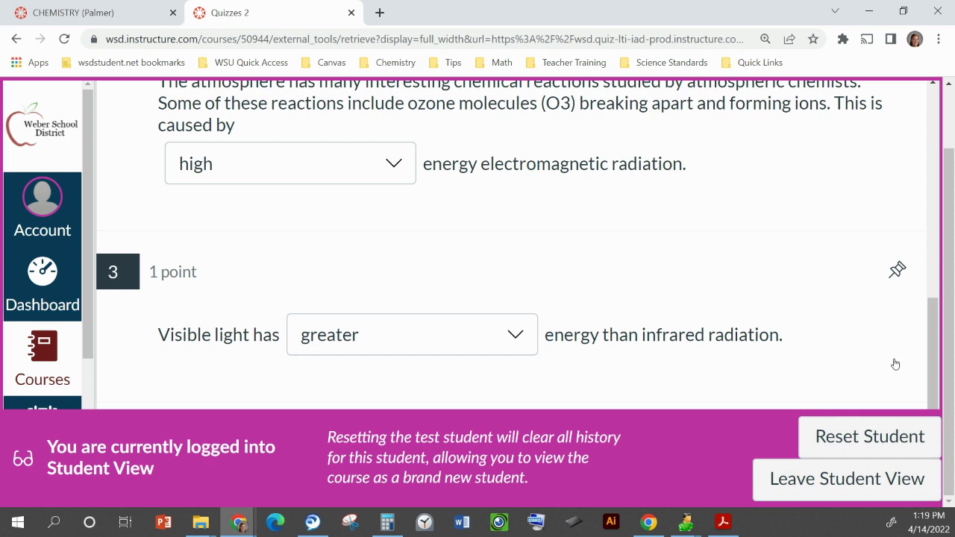
{"action": "key", "text": "ctrl+minus"}
{"action": "key", "text": "ctrl+minus"}
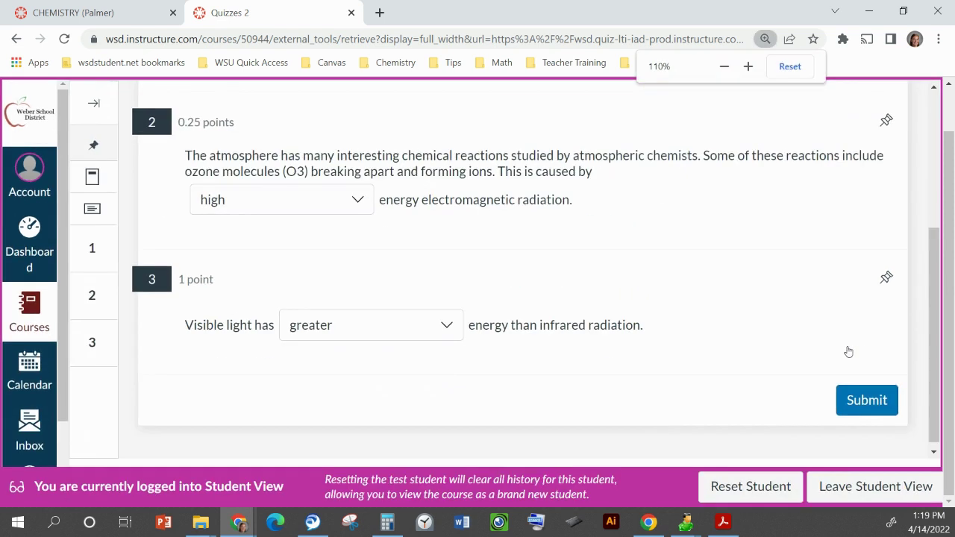
{"action": "left_click", "coordinate": [864, 401]}
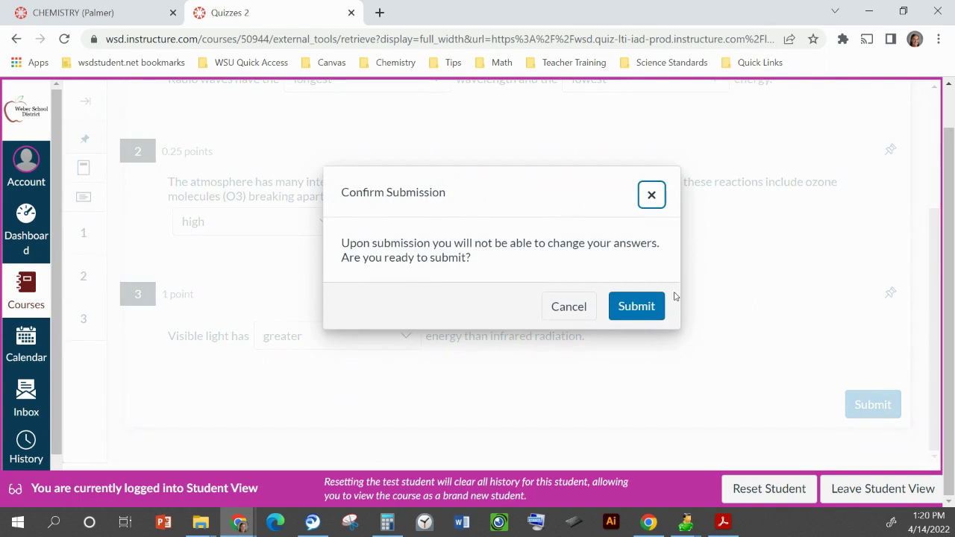
{"action": "left_click", "coordinate": [635, 304]}
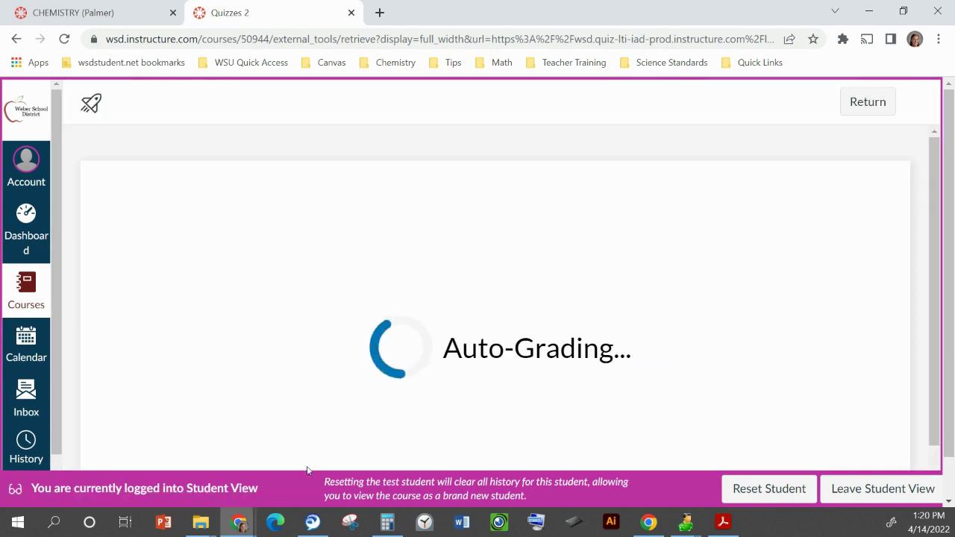
Switch to PowerPoint and open the recent Electromagnetic Spectrum presentation
{"action": "left_click", "coordinate": [163, 522]}
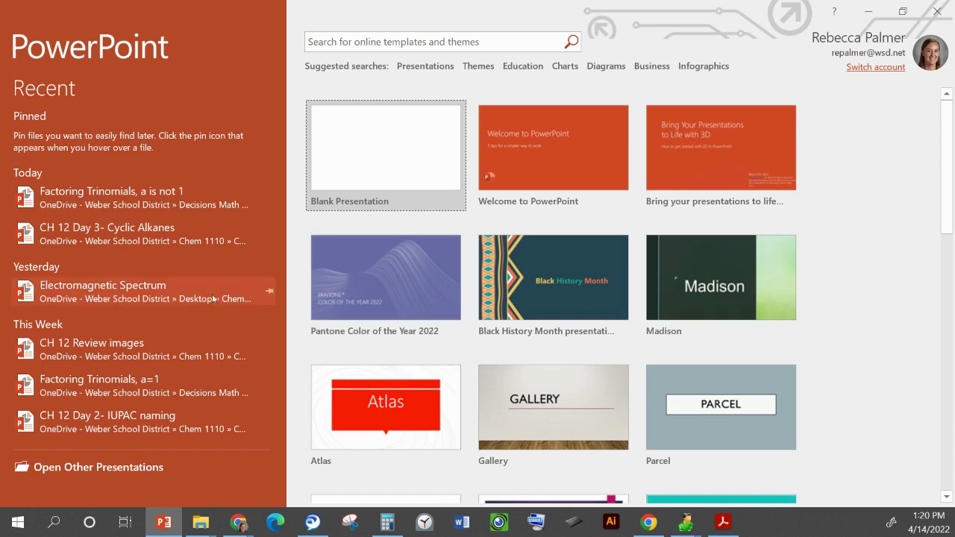
{"action": "left_click", "coordinate": [165, 287]}
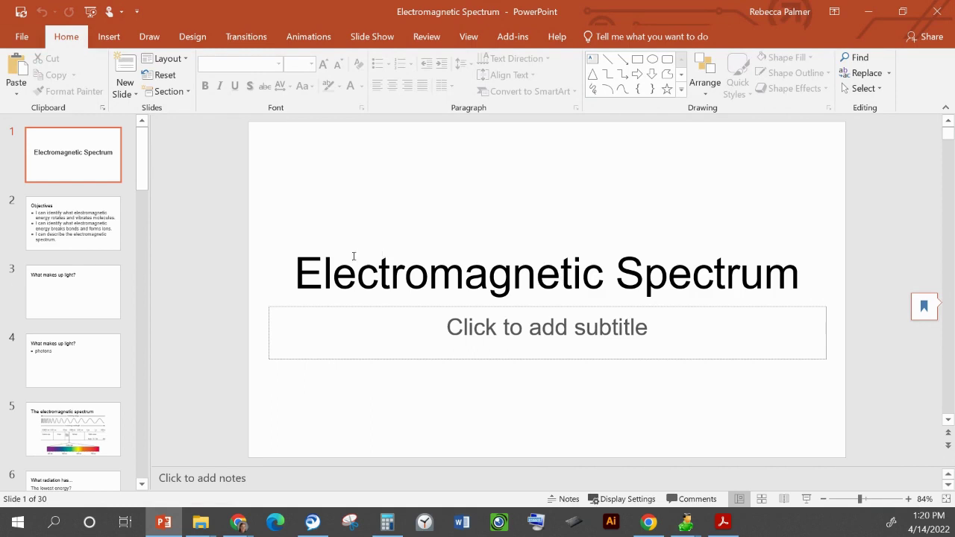
{"action": "scroll", "coordinate": [105, 364], "scroll_direction": "down", "scroll_amount": 2}
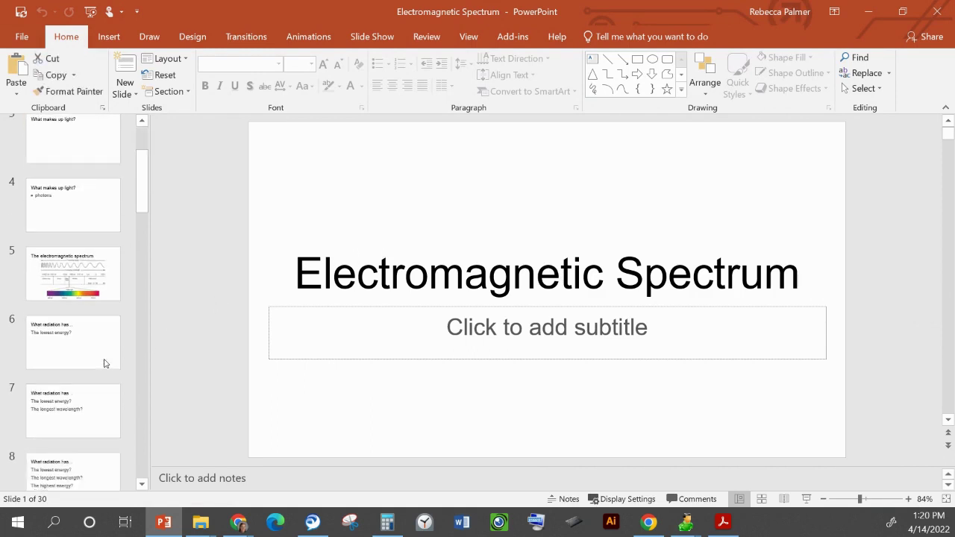